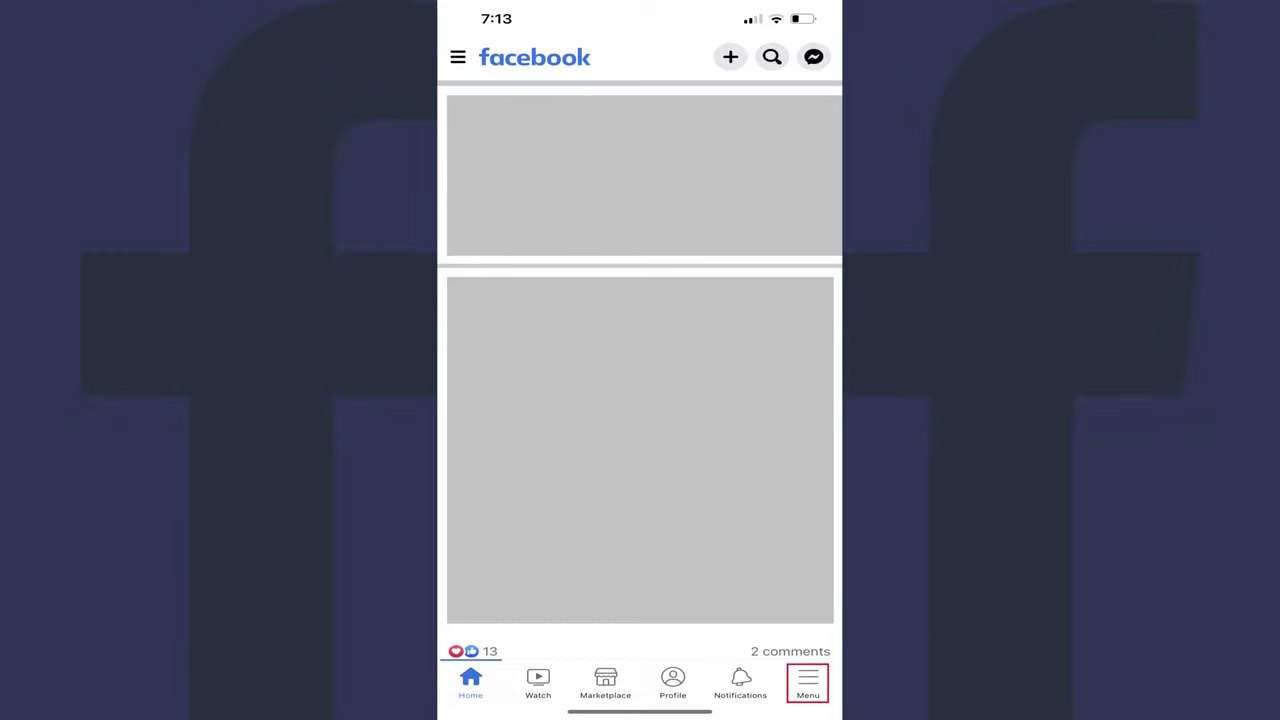
Open the Facebook main menu to reach the Shortcuts settings
left_click(808, 682)
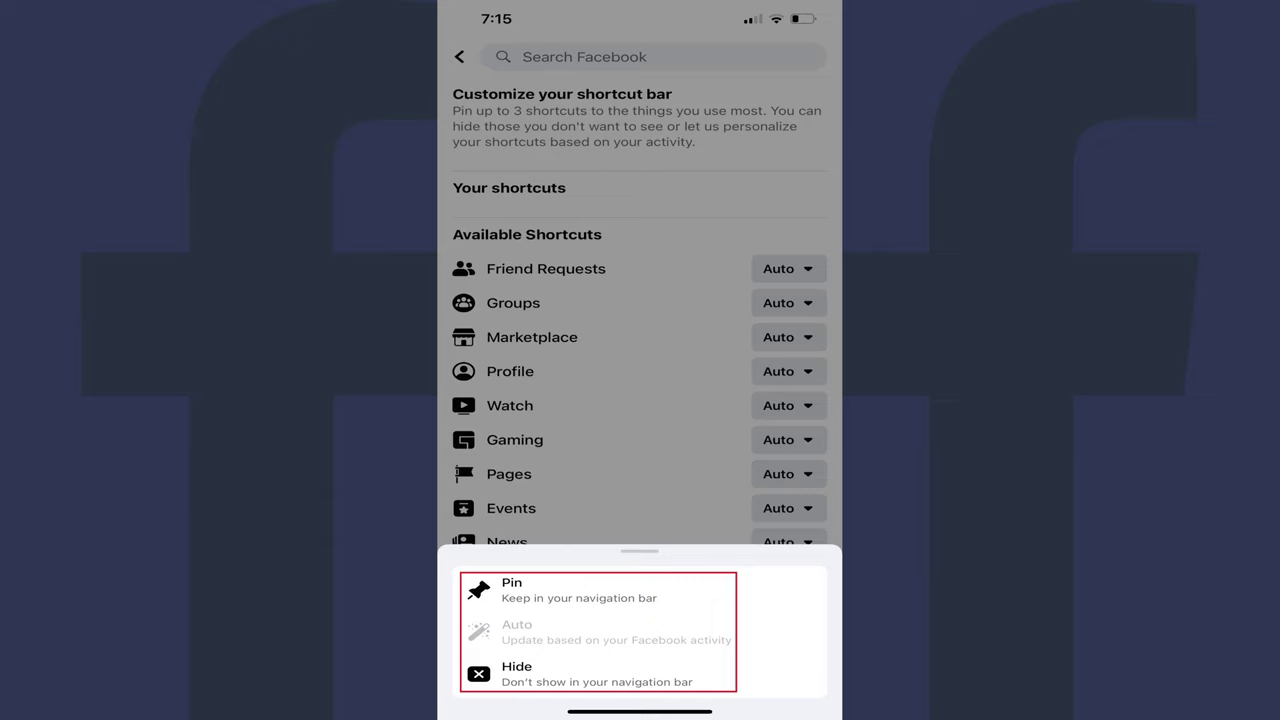
Pin Marketplace so it appears under Your shortcuts
left_click(560, 590)
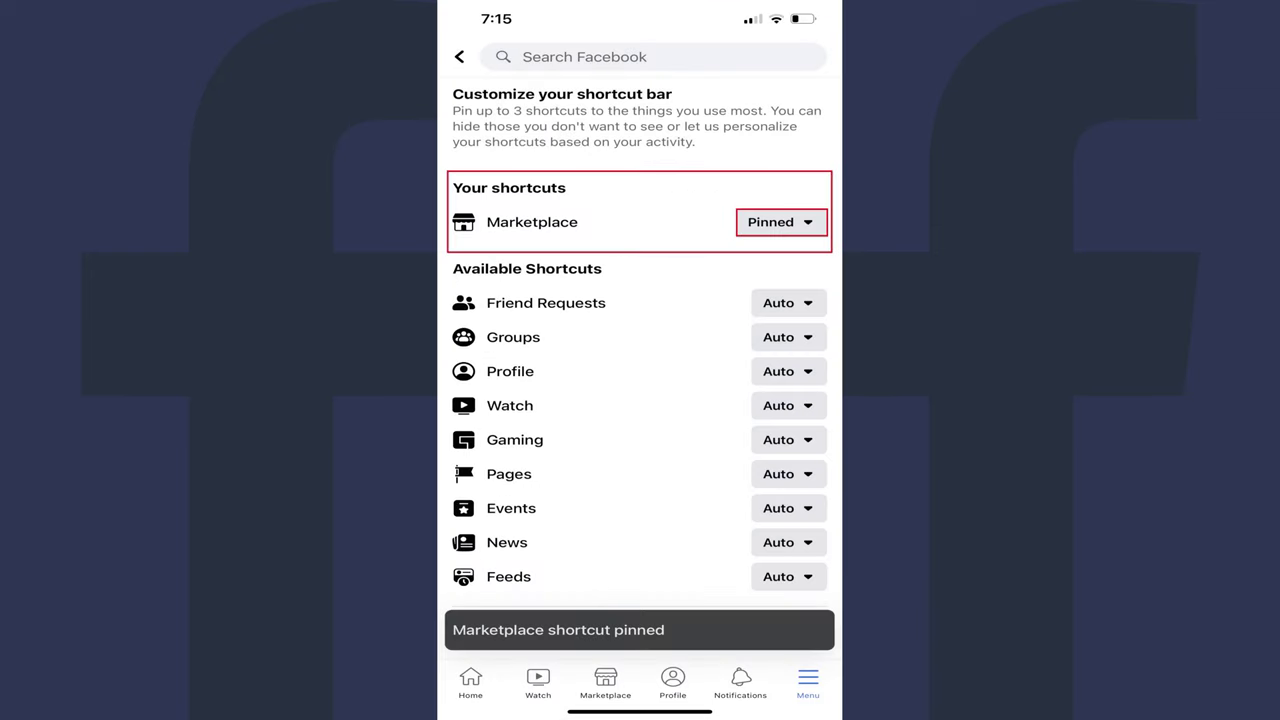